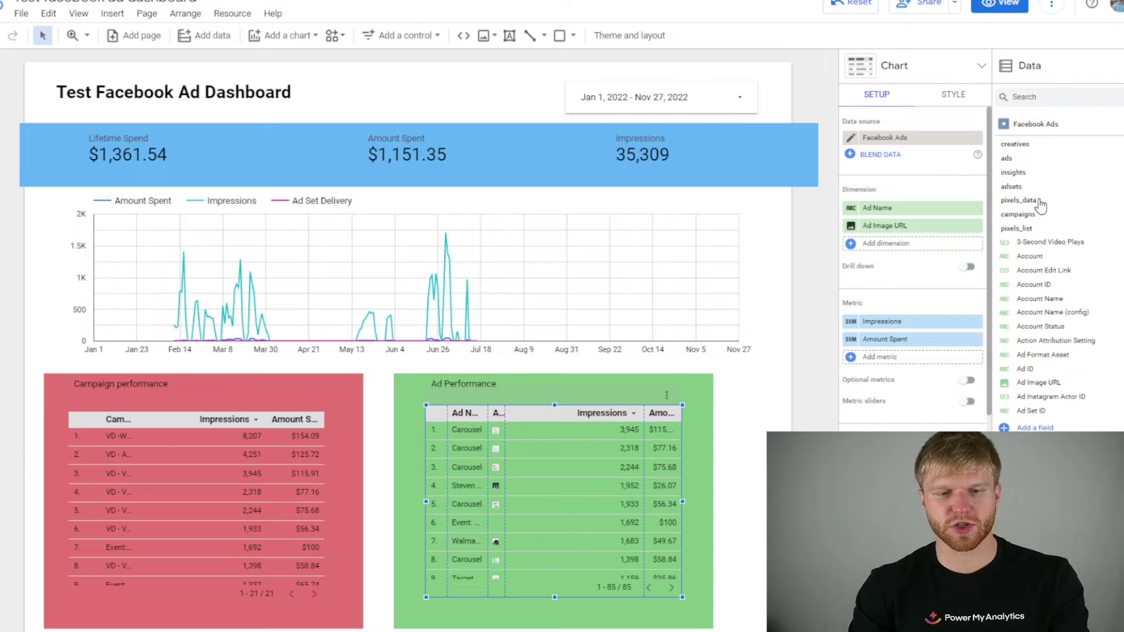
Add Live Adds of Payment Info (hourly) from pixels_data as a metric and view the error details
left_click(1039, 201)
left_click(1079, 227)
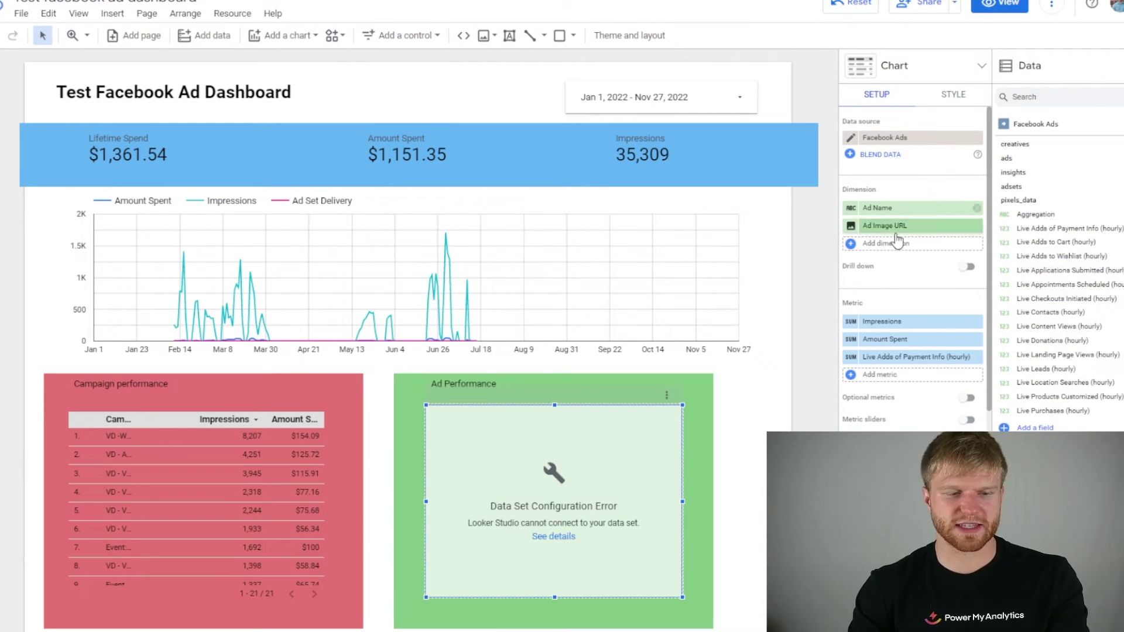
left_click(555, 537)
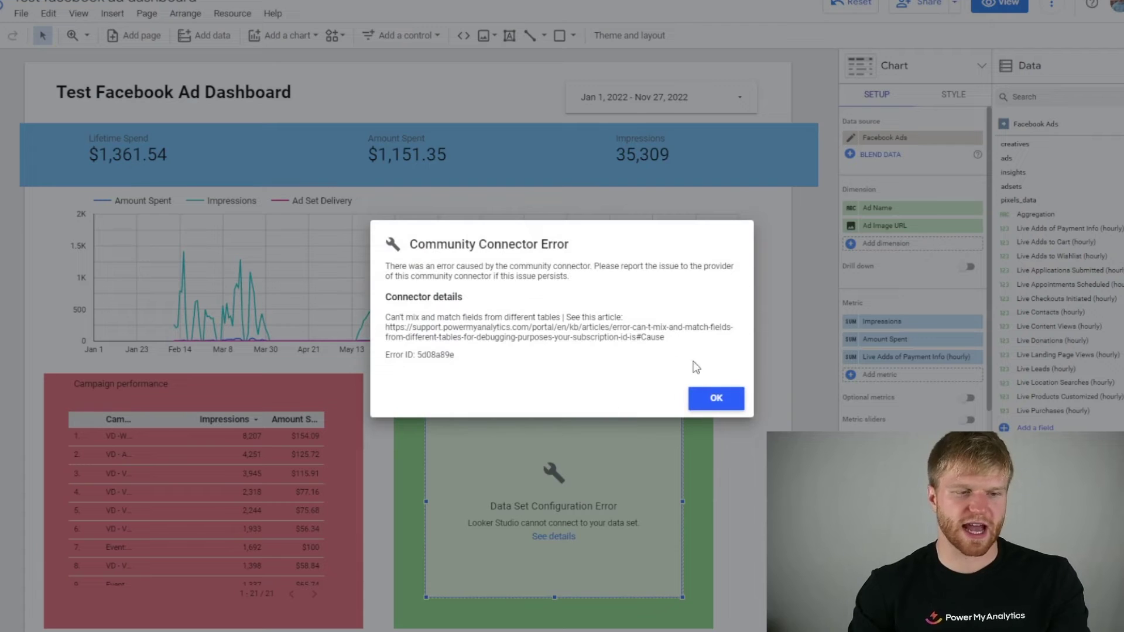
left_click_drag(417, 327, 385, 327)
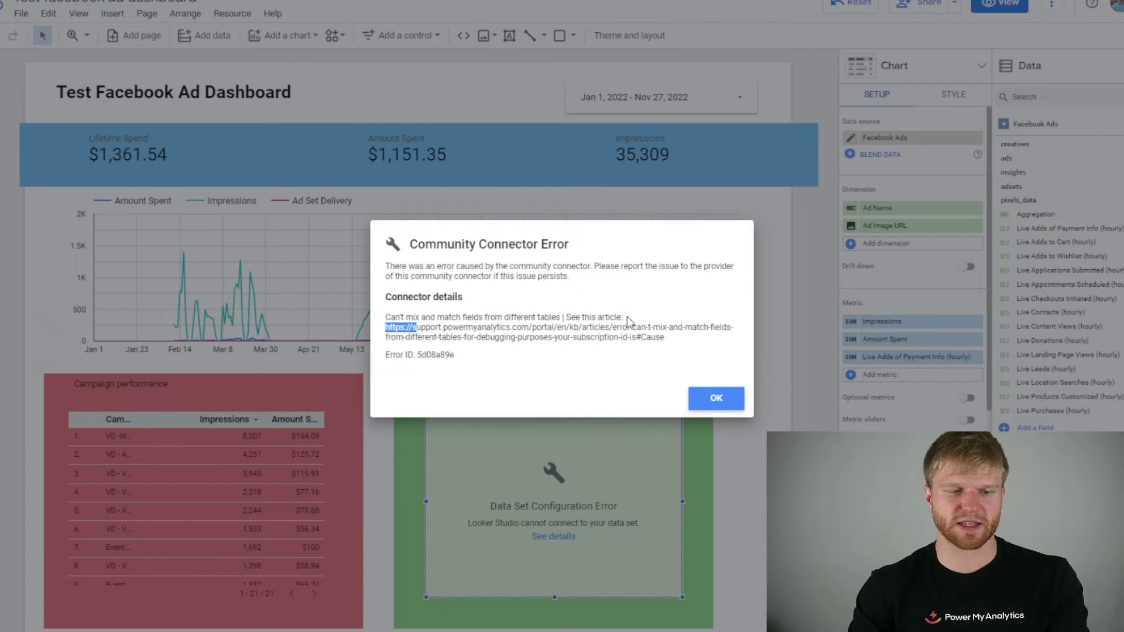
left_click(624, 311)
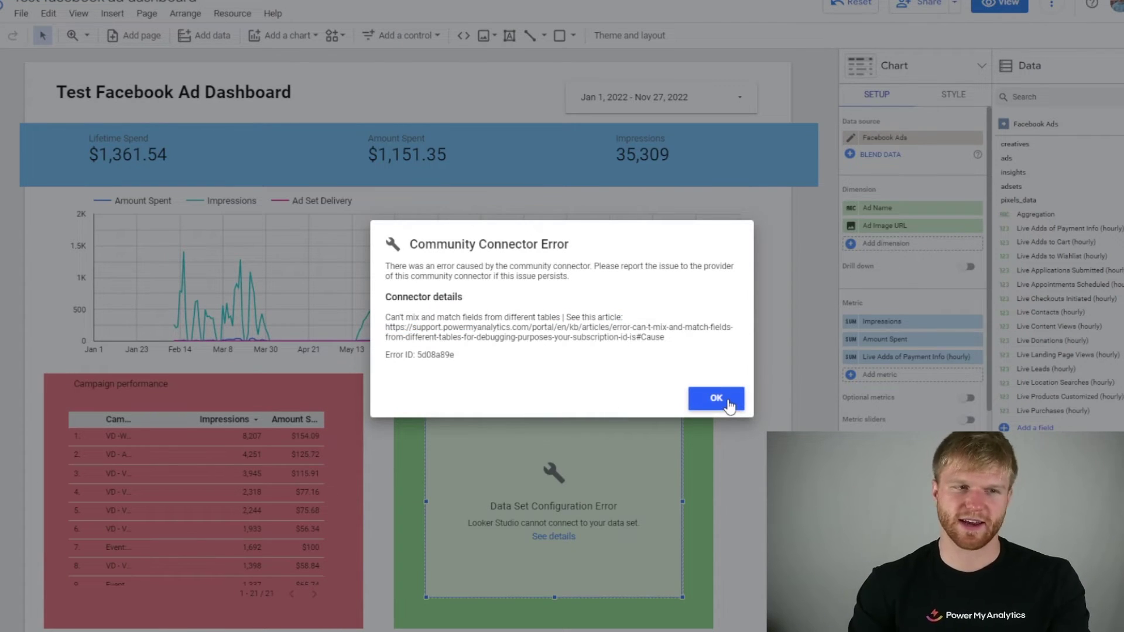
Dismiss the connector error and open Schema Explorer filtered to the Ads table (20 fields)
left_click(716, 397)
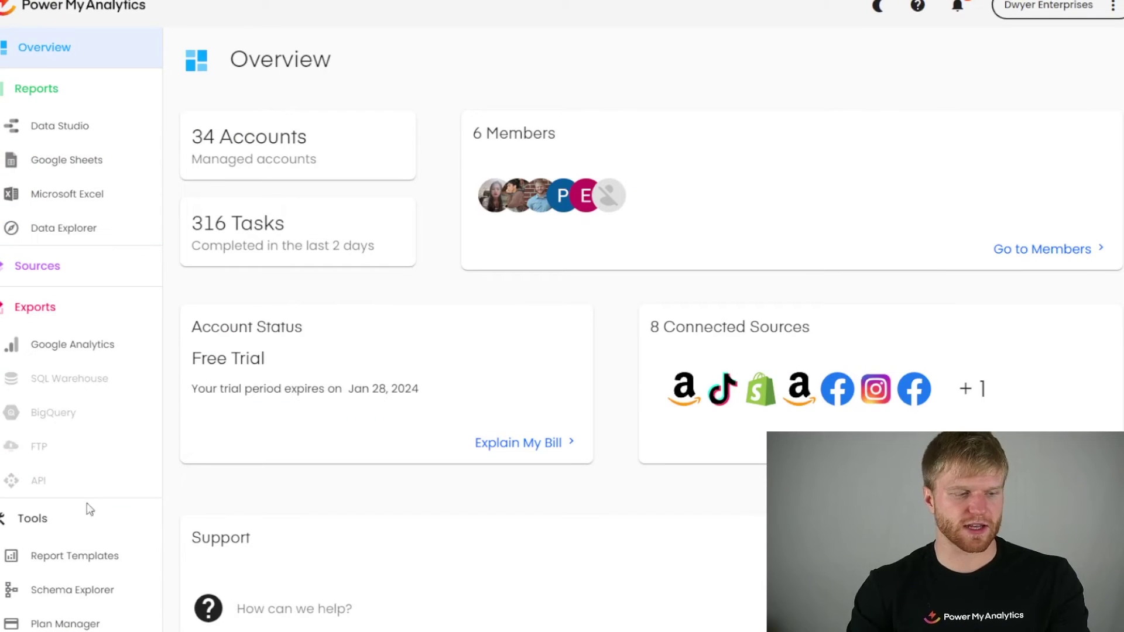
left_click(87, 591)
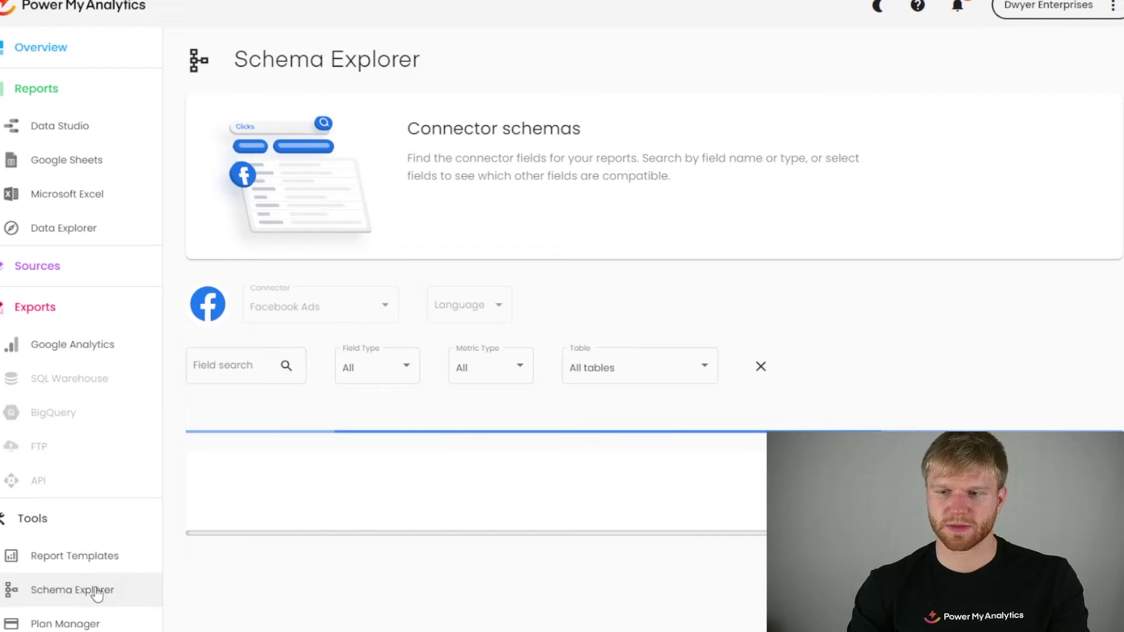
left_click(648, 365)
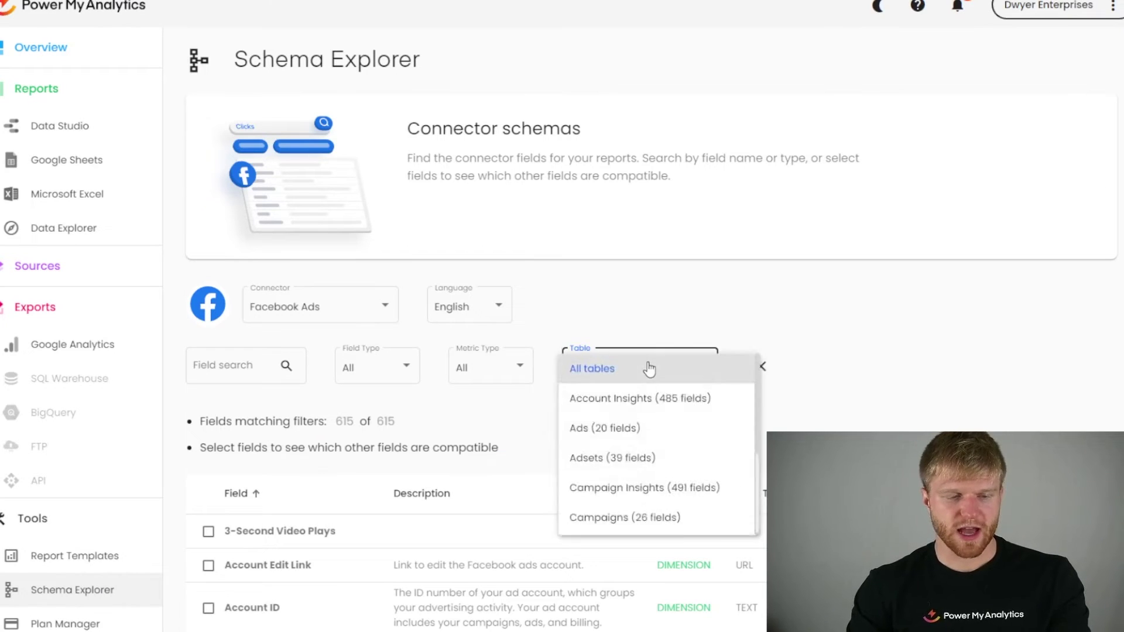
left_click(613, 376)
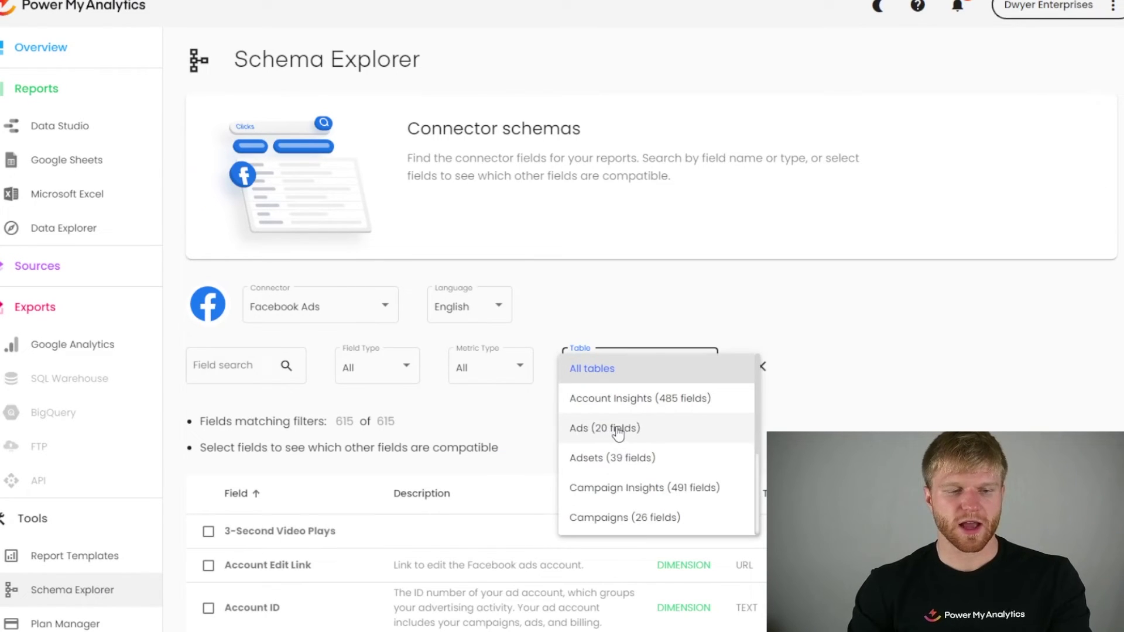
left_click(618, 430)
scroll(607, 386, "down", 1)
scroll(602, 360, "down", 2)
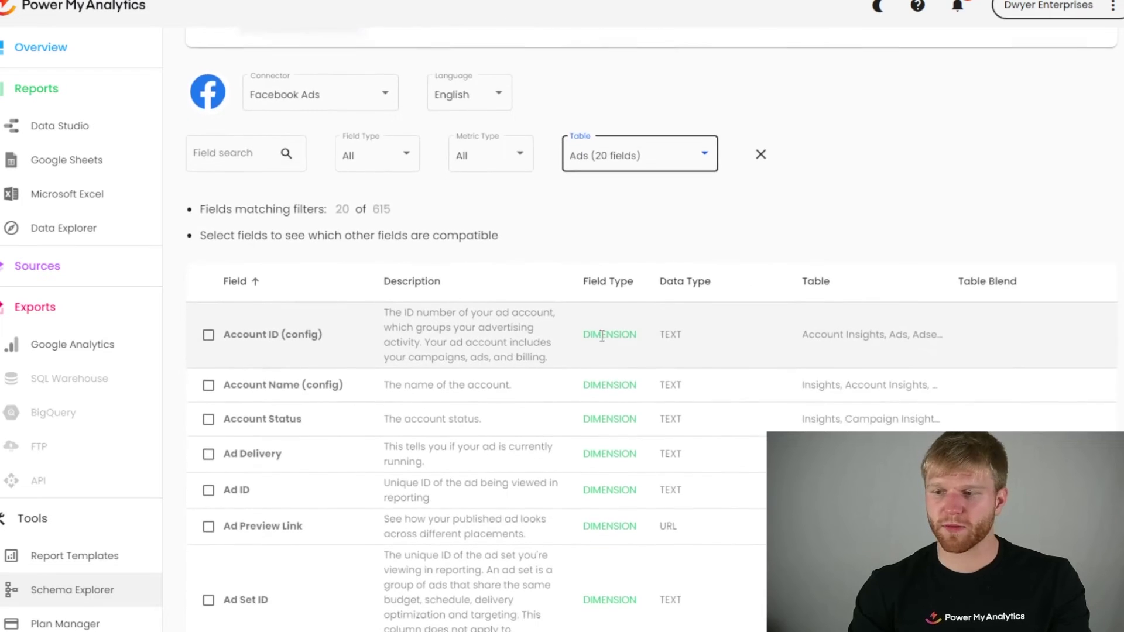
scroll(602, 334, "down", 1)
scroll(626, 327, "down", 1)
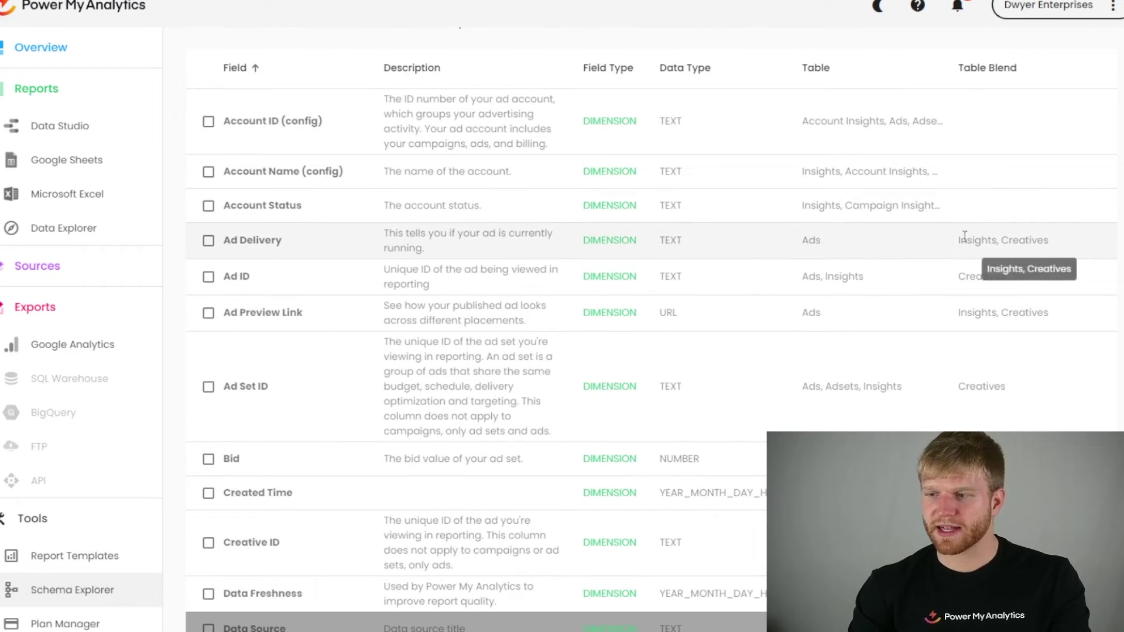
Highlight the Ad Delivery field and its blendable tables, Insights and Creatives
left_click_drag(966, 240, 1051, 244)
scroll(1002, 241, "down", 1)
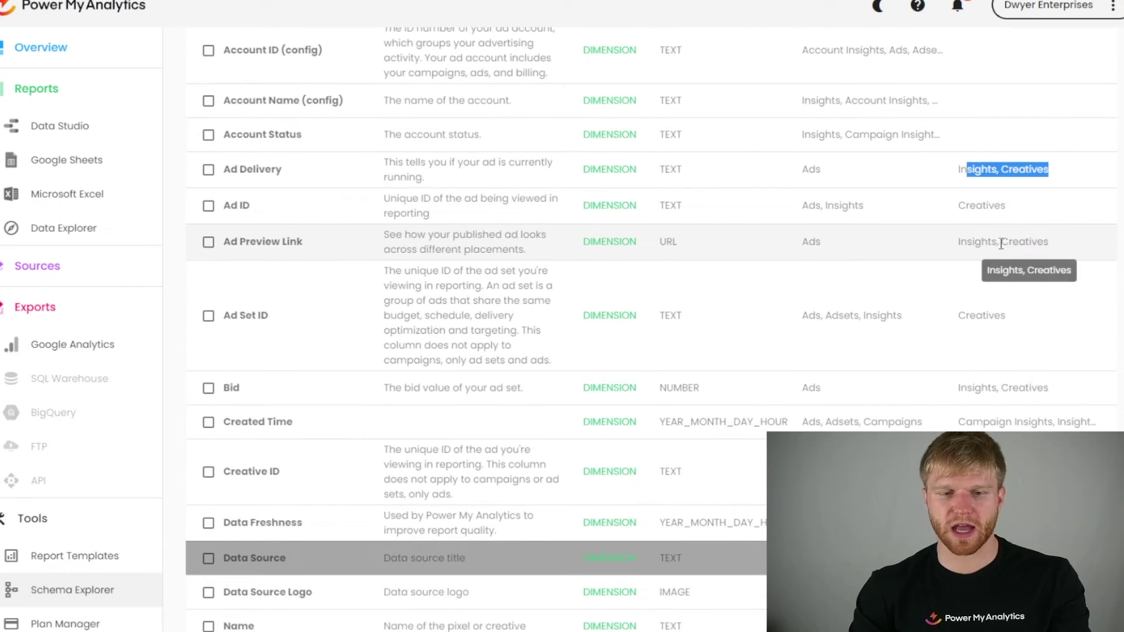
scroll(986, 223, "down", 1)
scroll(987, 218, "down", 1)
scroll(986, 218, "down", 1)
scroll(962, 226, "down", 1)
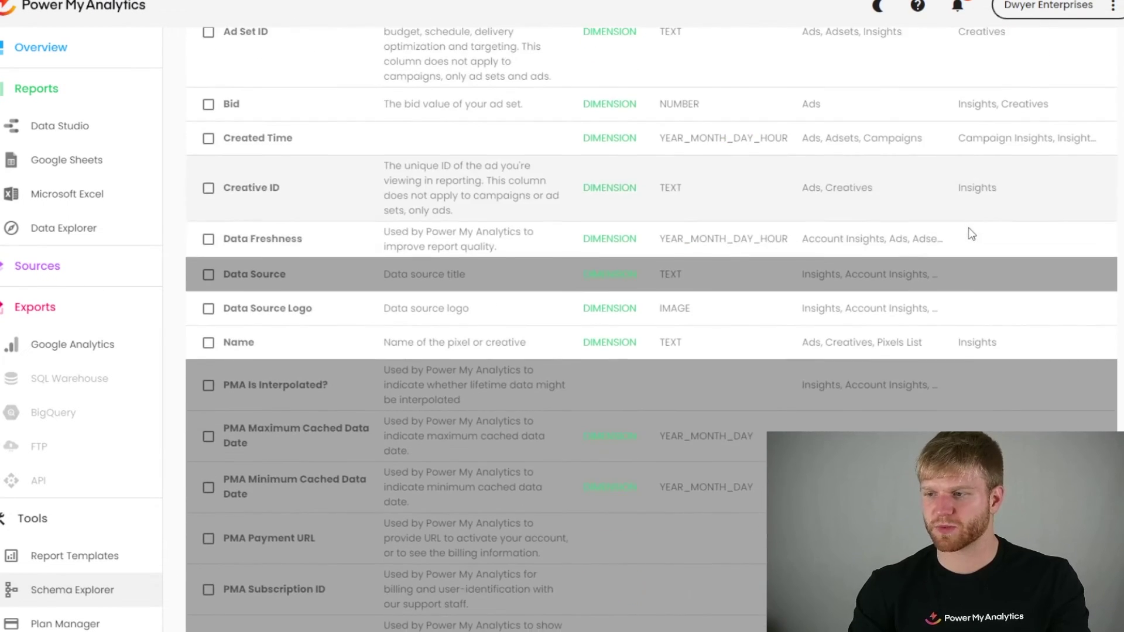
scroll(968, 234, "down", 1)
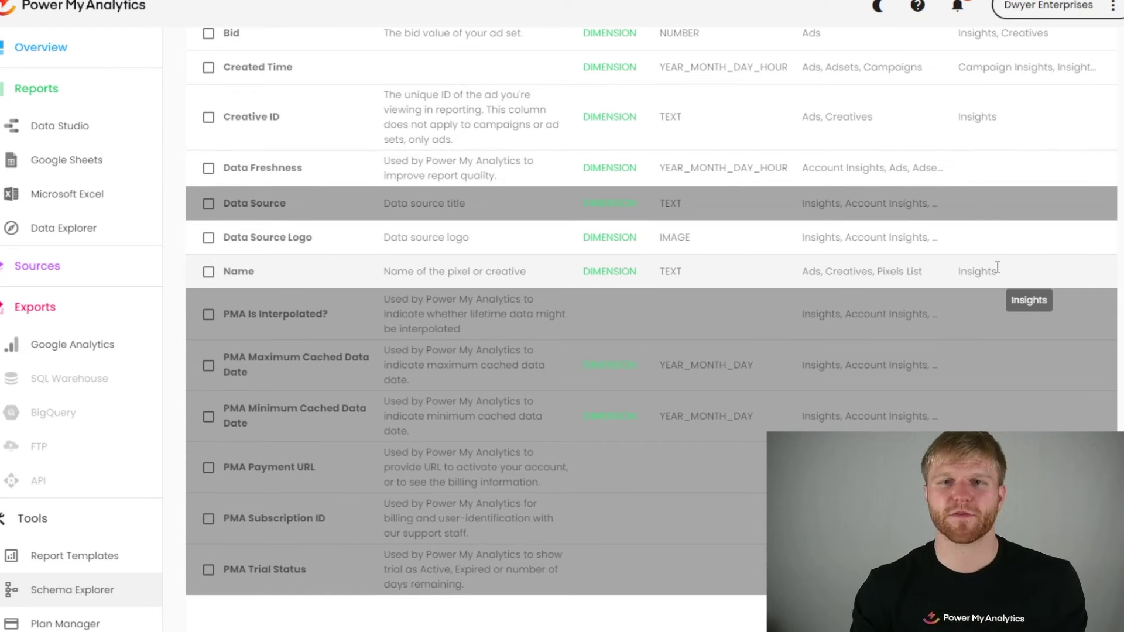
scroll(999, 268, "up", 3)
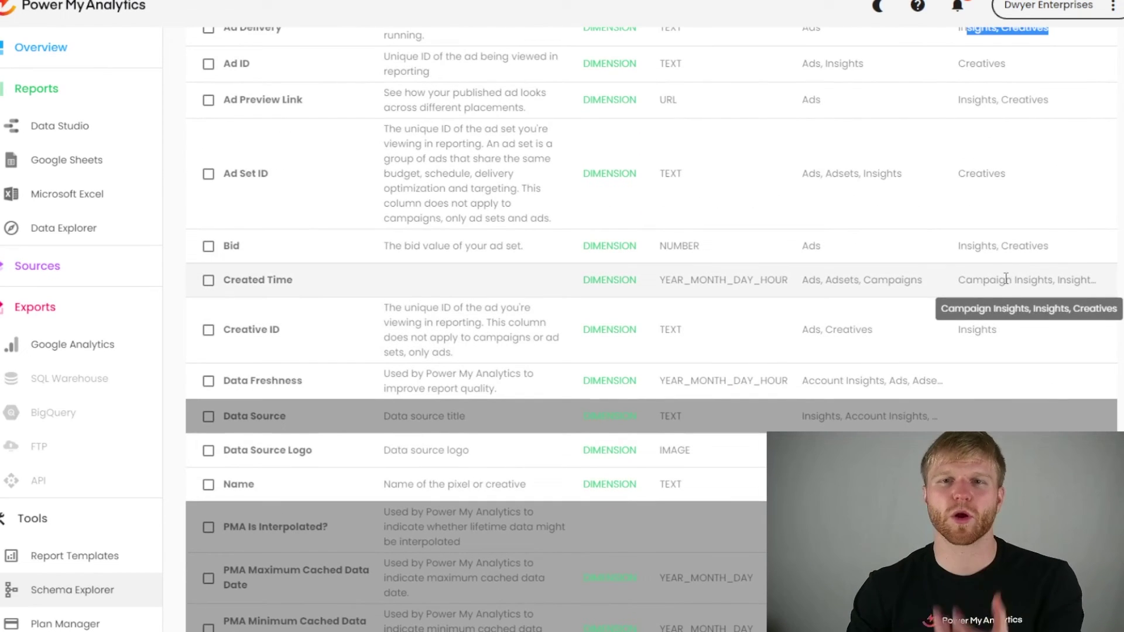
scroll(1006, 282, "up", 2)
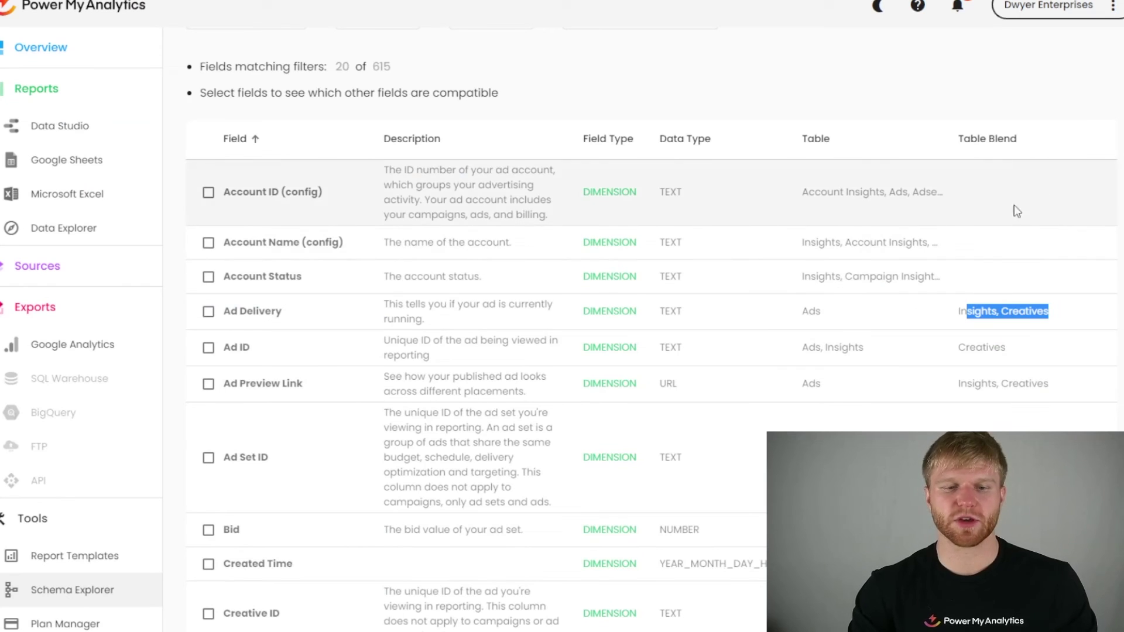
scroll(1023, 280, "down", 1)
scroll(1032, 274, "up", 1)
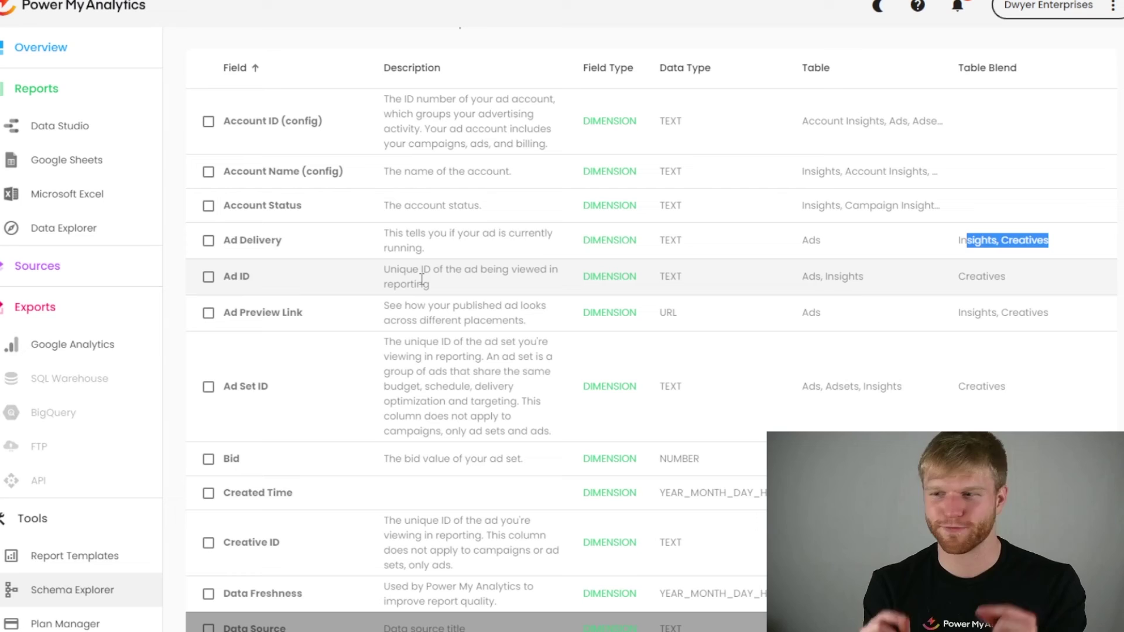
triple_click(253, 240)
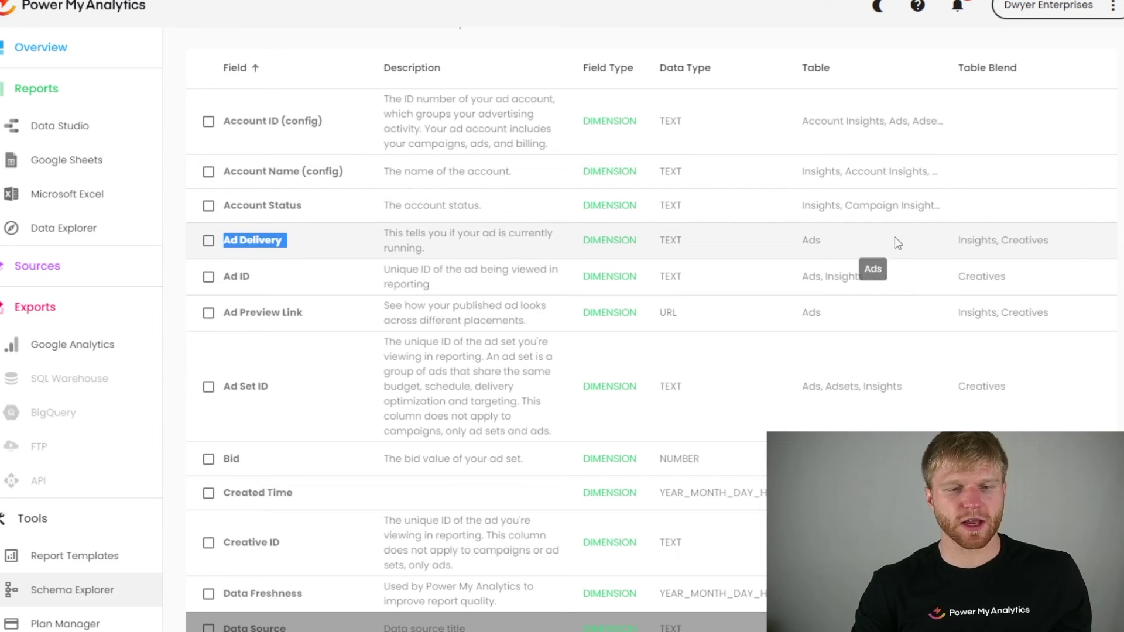
left_click_drag(958, 241, 1065, 246)
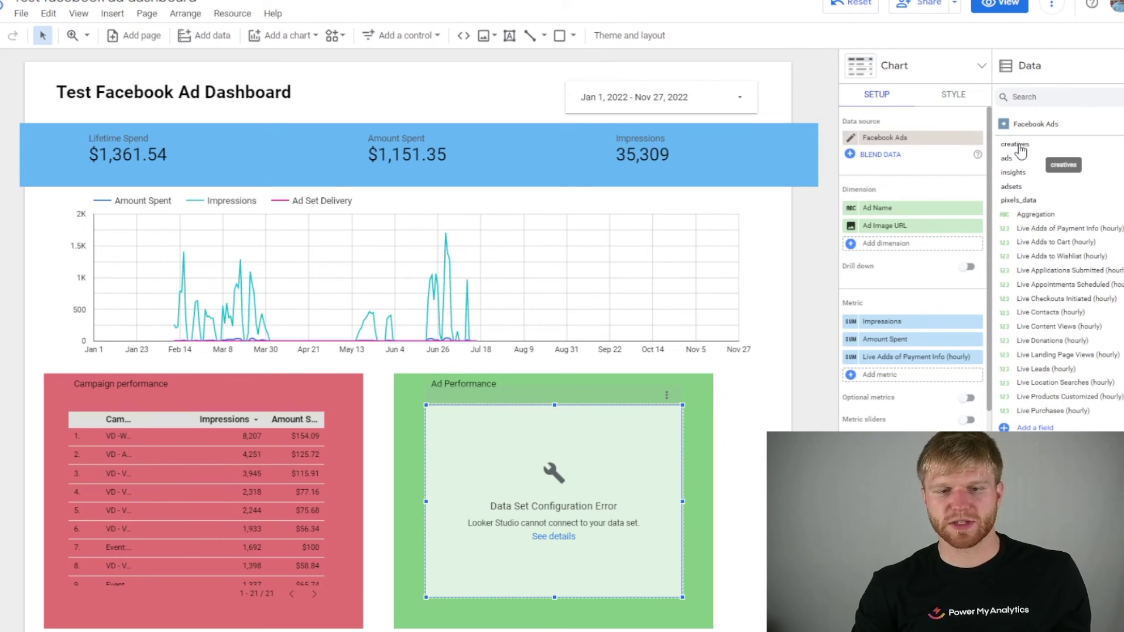
Expand the creatives field group in the Data panel
left_click(1018, 146)
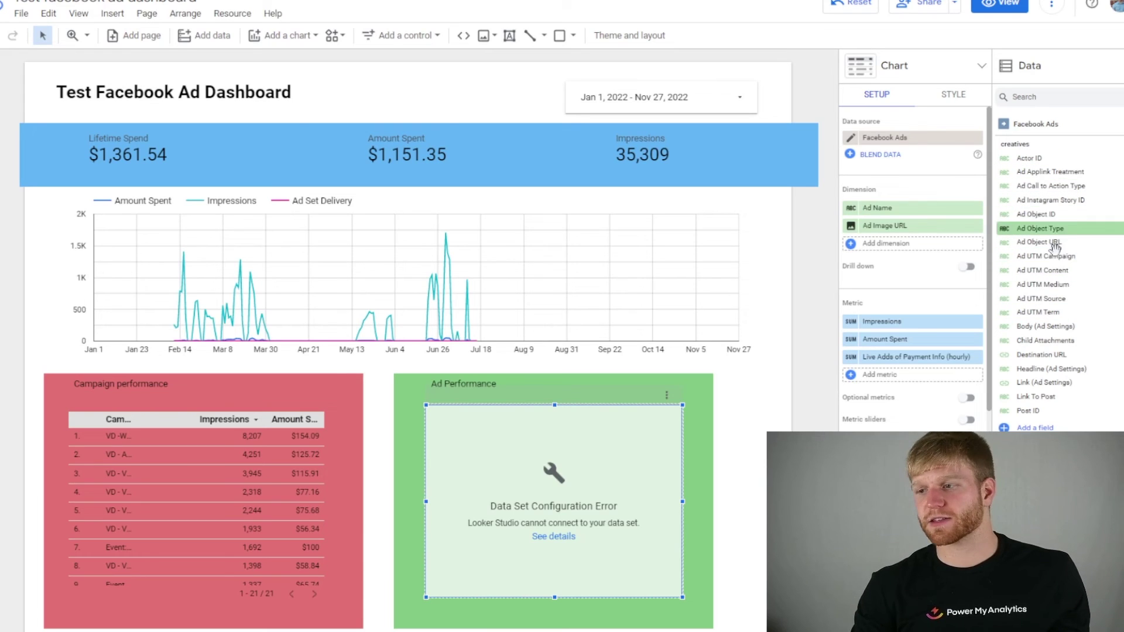